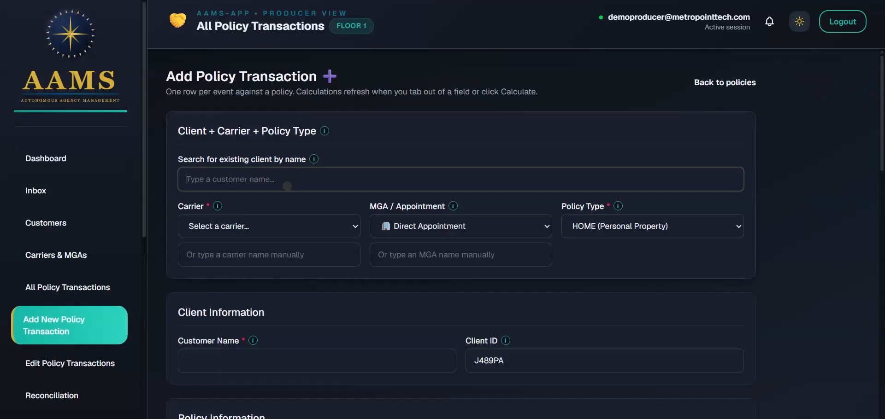
Try searching for an existing client by name, and clear the search.
{"action": "left_click", "coordinate": [286, 185]}
{"action": "type", "text": "Alex"}
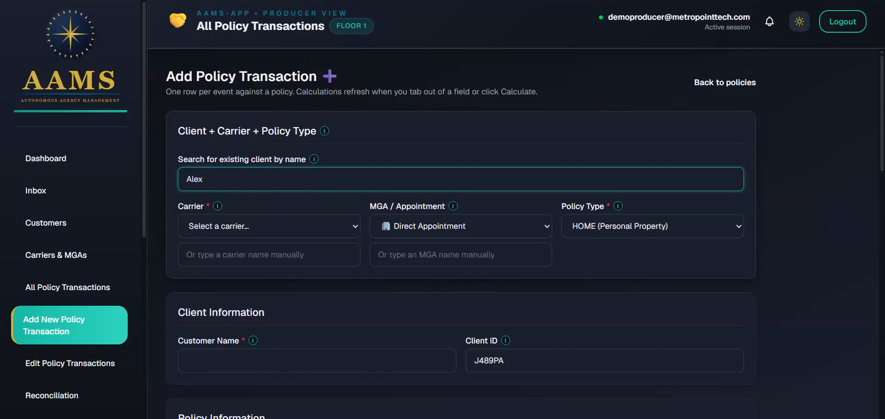
{"action": "key", "text": "BackSpace"}
{"action": "key", "text": "BackSpace"}
{"action": "key", "text": "BackSpace"}
{"action": "key", "text": "BackSpace"}
Select CEI as the carrier and AUTO (Personal Auto) as the policy type.
{"action": "left_click", "coordinate": [348, 226]}
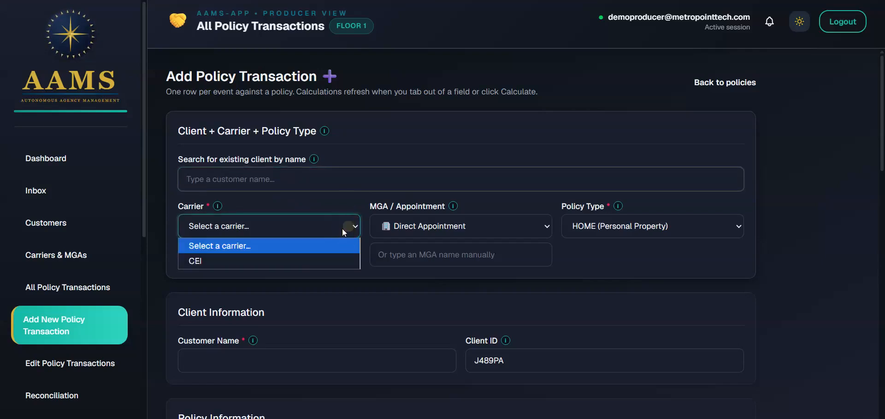
{"action": "left_click", "coordinate": [282, 261]}
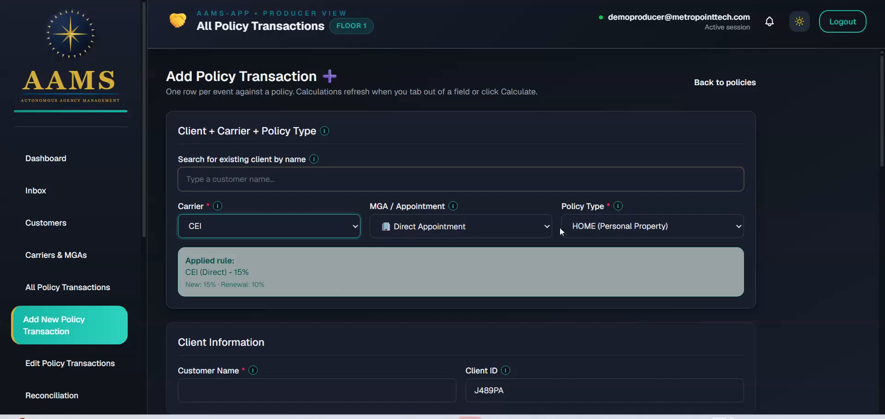
{"action": "left_click", "coordinate": [720, 231]}
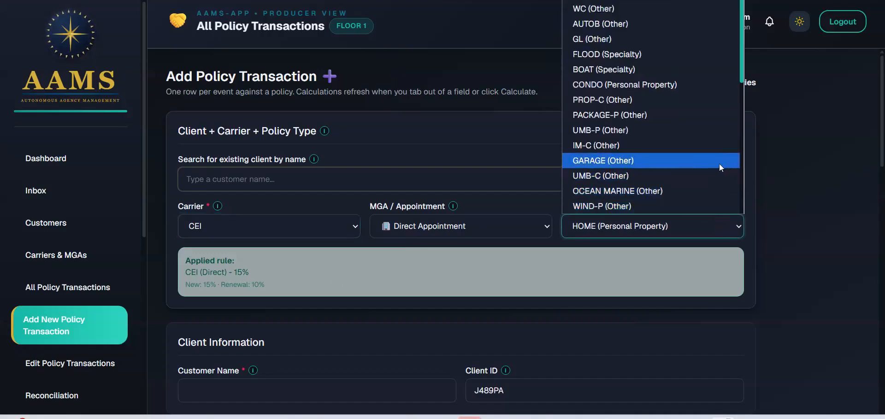
{"action": "scroll", "coordinate": [718, 164], "scroll_direction": "down", "scroll_amount": 3}
{"action": "scroll", "coordinate": [718, 164], "scroll_direction": "down", "scroll_amount": 3}
{"action": "scroll", "coordinate": [718, 164], "scroll_direction": "down", "scroll_amount": 1}
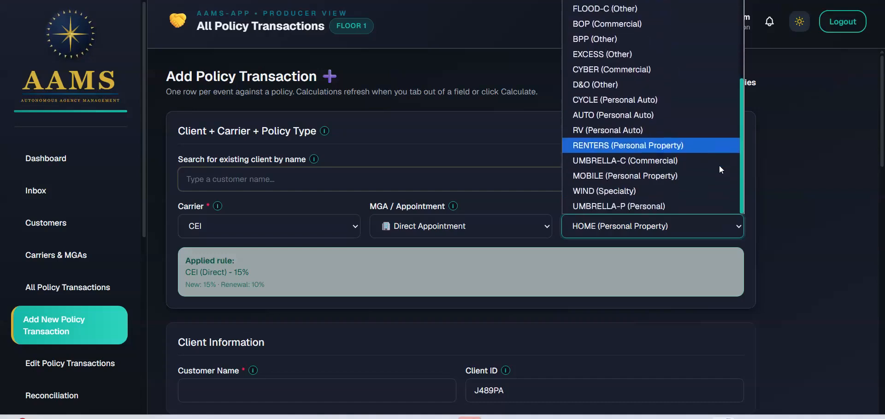
{"action": "scroll", "coordinate": [715, 156], "scroll_direction": "up", "scroll_amount": 5}
{"action": "scroll", "coordinate": [715, 157], "scroll_direction": "down", "scroll_amount": 3}
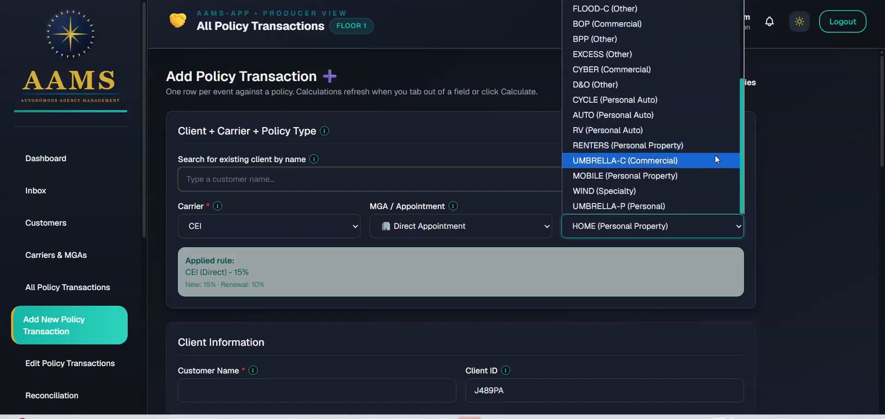
{"action": "left_click", "coordinate": [701, 115]}
Fill in the customer name under Client Information and paste the policy number under Policy Information.
{"action": "scroll", "coordinate": [412, 266], "scroll_direction": "down", "scroll_amount": 3}
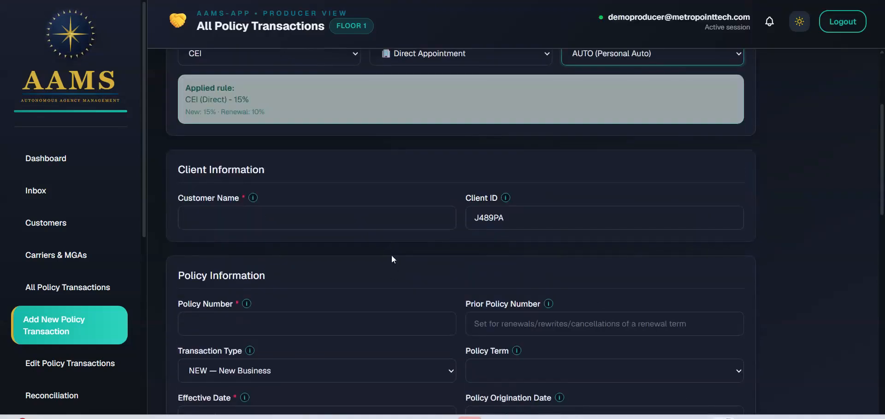
{"action": "key", "text": "Tab"}
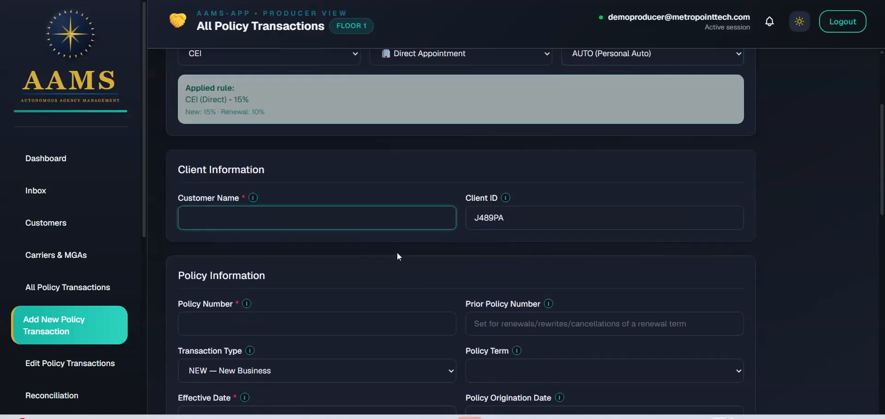
{"action": "type", "text": "Alex Partners"}
{"action": "scroll", "coordinate": [416, 264], "scroll_direction": "down", "scroll_amount": 1}
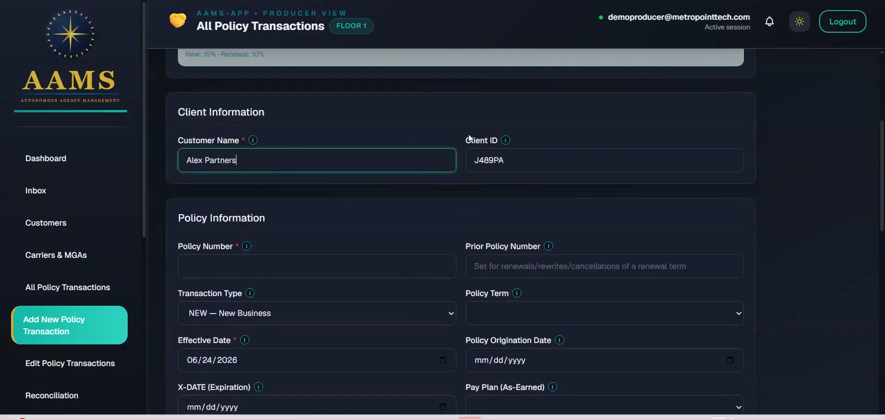
{"action": "scroll", "coordinate": [434, 217], "scroll_direction": "down", "scroll_amount": 1}
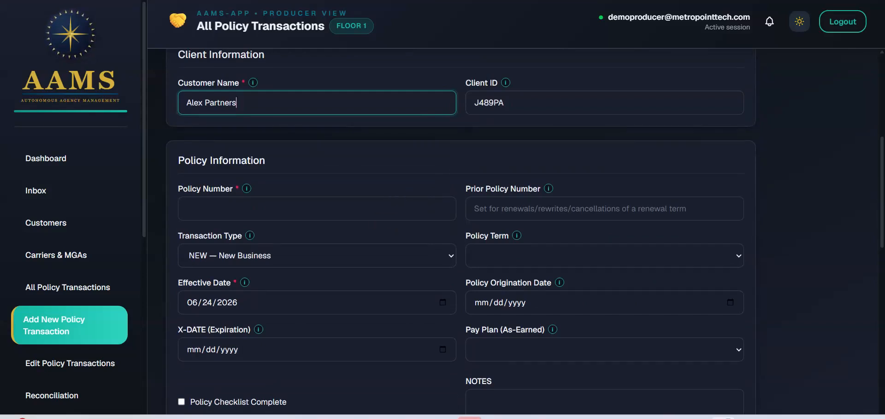
{"action": "left_click", "coordinate": [367, 209]}
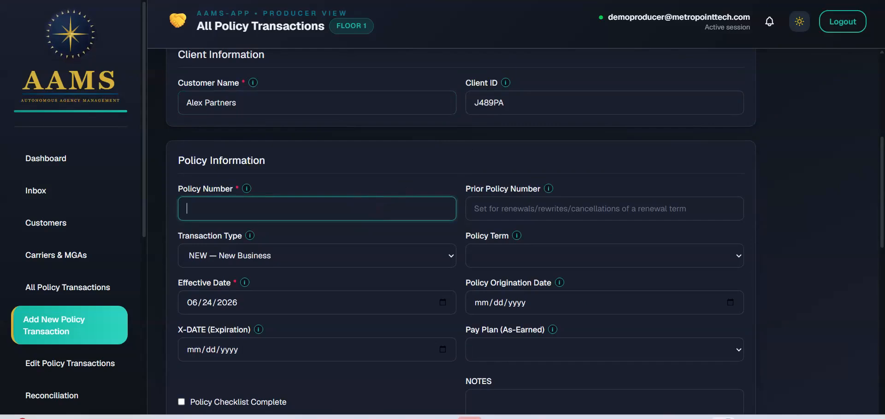
{"action": "key", "text": "ctrl+v"}
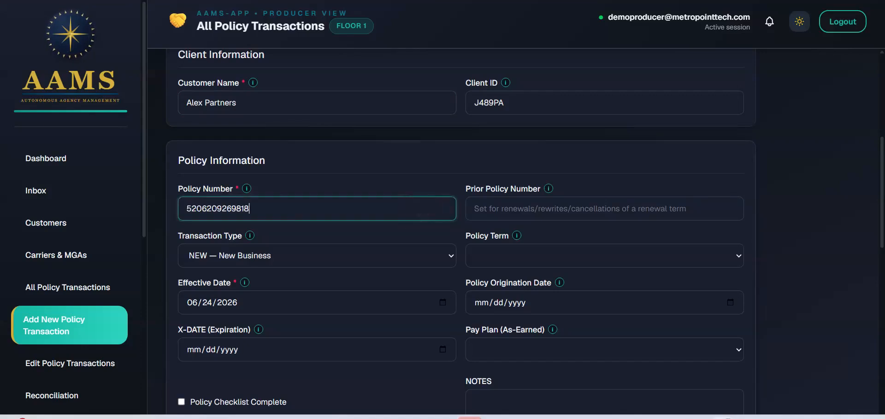
{"action": "key", "text": "Tab"}
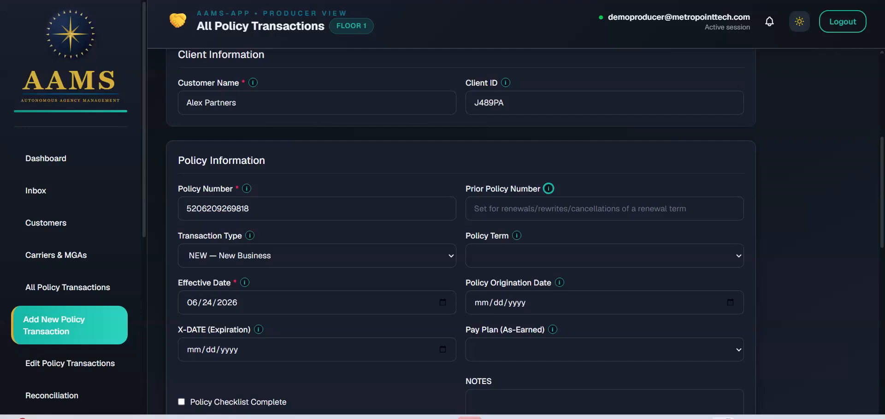
Set the policy term to 6 months and the effective date to 06/15/2025.
{"action": "scroll", "coordinate": [554, 131], "scroll_direction": "down", "scroll_amount": 1}
{"action": "mouse_move", "coordinate": [554, 131]}
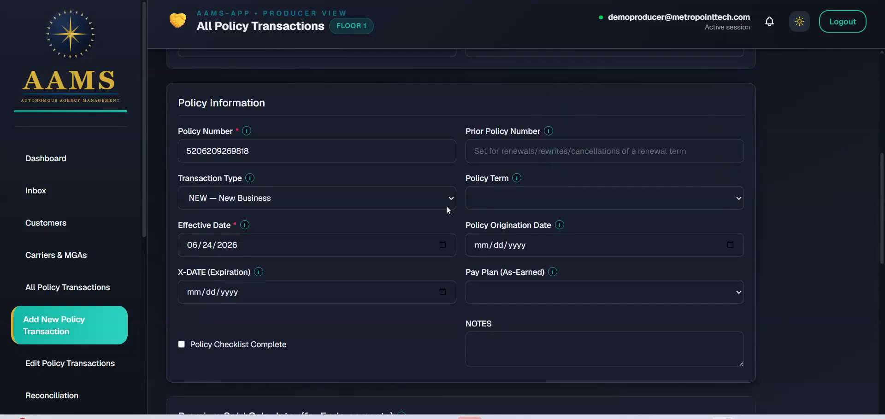
{"action": "left_click", "coordinate": [499, 199]}
{"action": "left_click", "coordinate": [504, 234]}
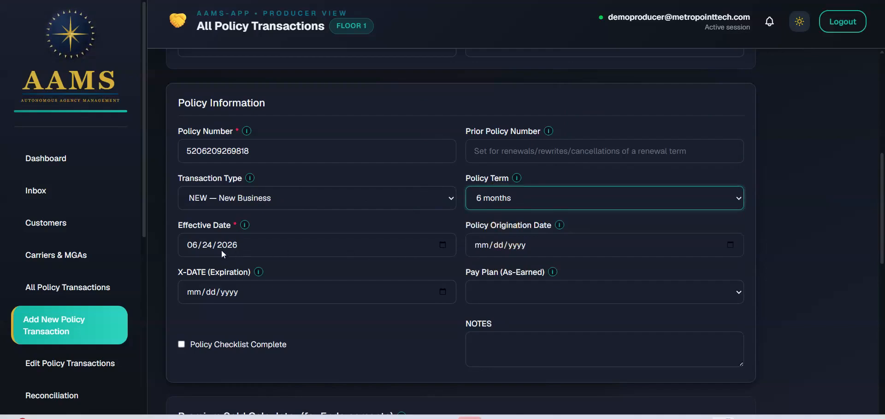
{"action": "left_click", "coordinate": [193, 245]}
{"action": "type", "text": "06152025"}
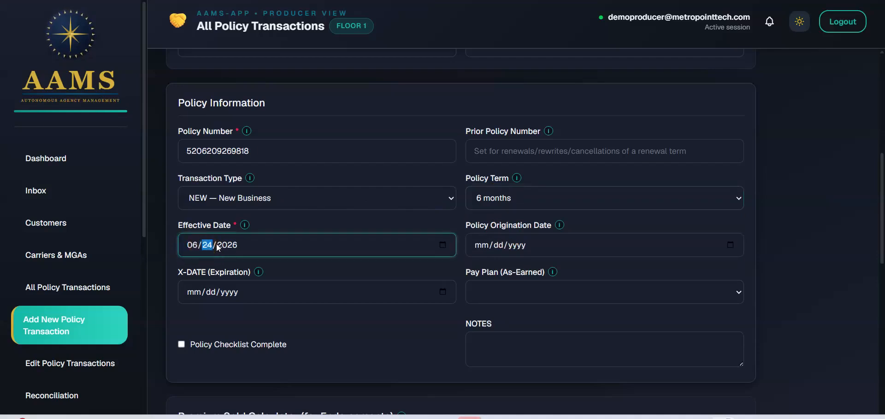
Set the policy origination date to 06/15/2025 and the X-DATE (Expiration) to 12/15/2025.
{"action": "left_click", "coordinate": [499, 248]}
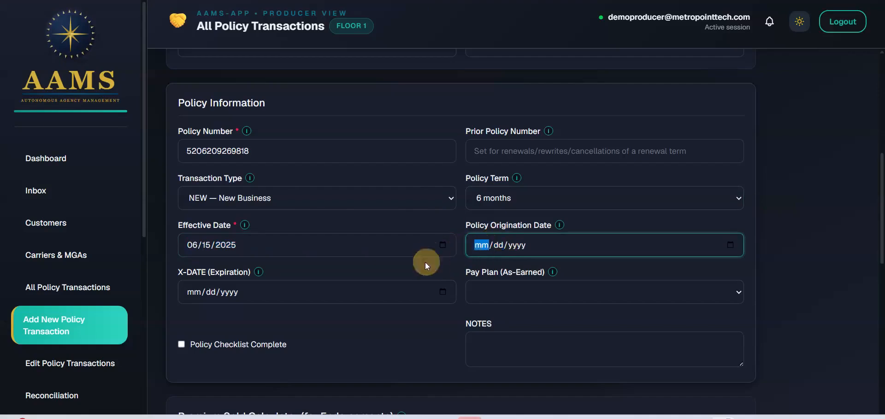
{"action": "type", "text": "06152025"}
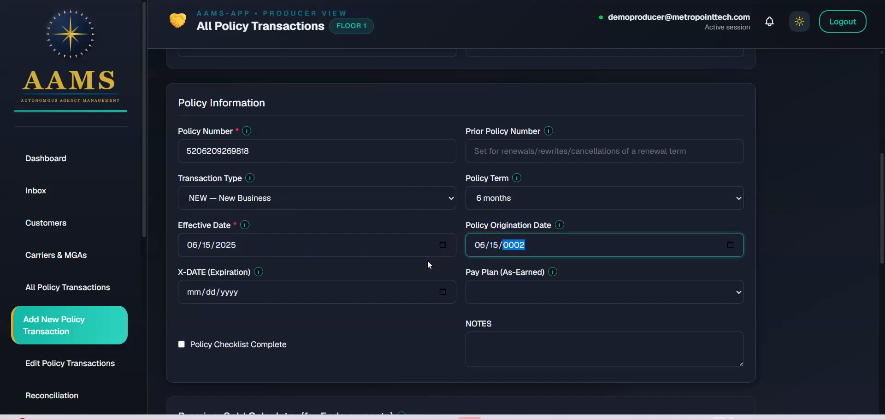
{"action": "left_click", "coordinate": [301, 297]}
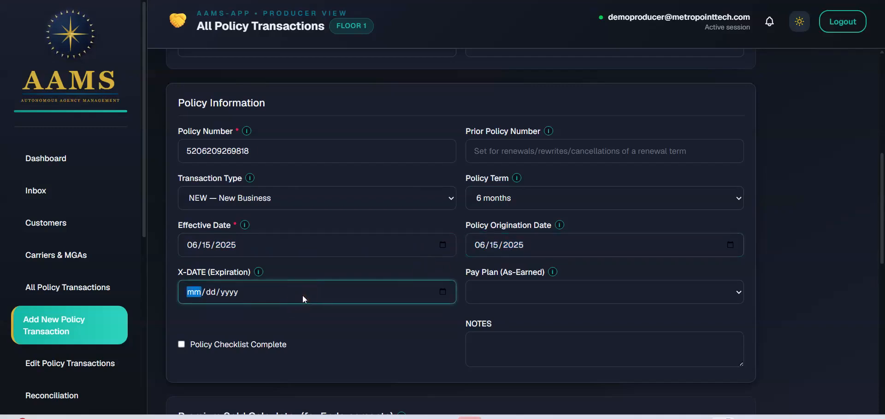
{"action": "type", "text": "12152025"}
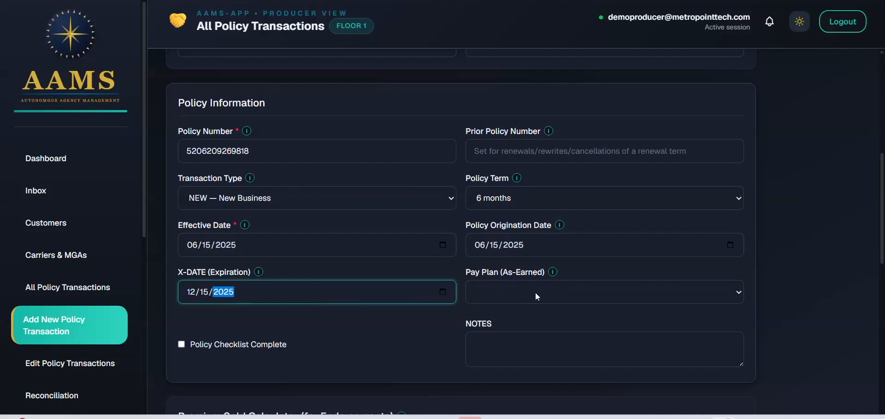
Check the help note explaining the Pay Plan (As-Earned) field.
{"action": "left_click", "coordinate": [535, 296]}
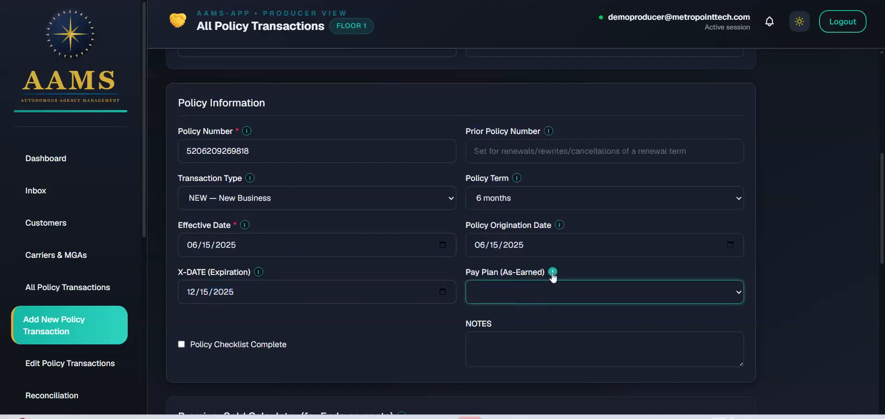
{"action": "mouse_move", "coordinate": [553, 276]}
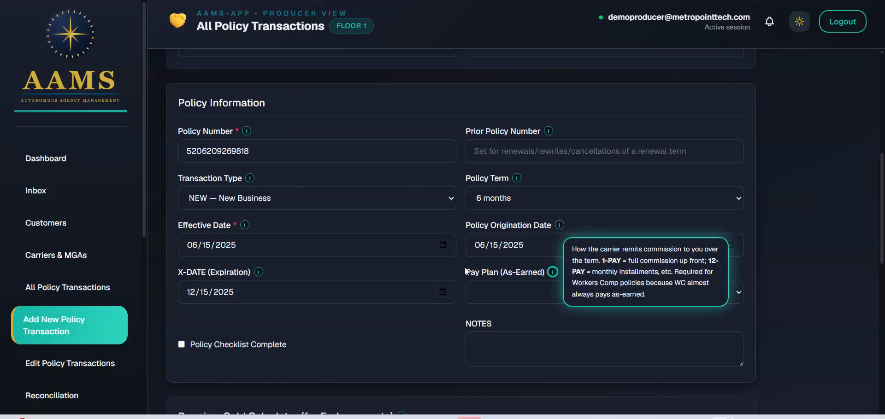
Enter 717.50 as the New Policy Premium for this non-endorsement transaction.
{"action": "scroll", "coordinate": [451, 306], "scroll_direction": "down", "scroll_amount": 5}
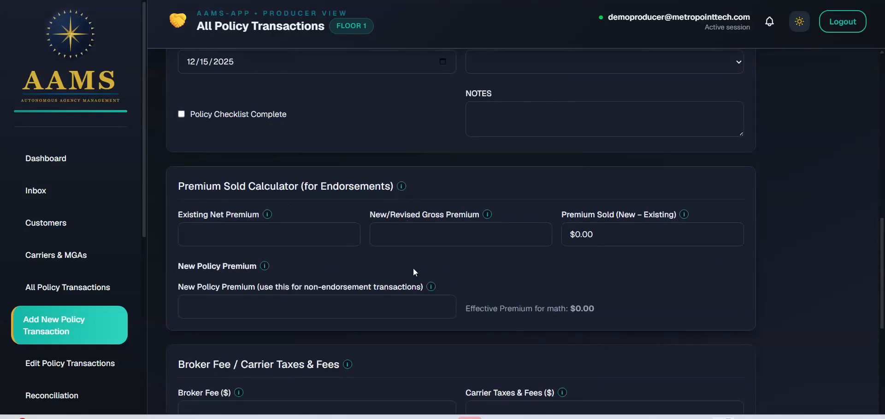
{"action": "scroll", "coordinate": [413, 268], "scroll_direction": "down", "scroll_amount": 1}
{"action": "scroll", "coordinate": [429, 235], "scroll_direction": "down", "scroll_amount": 2}
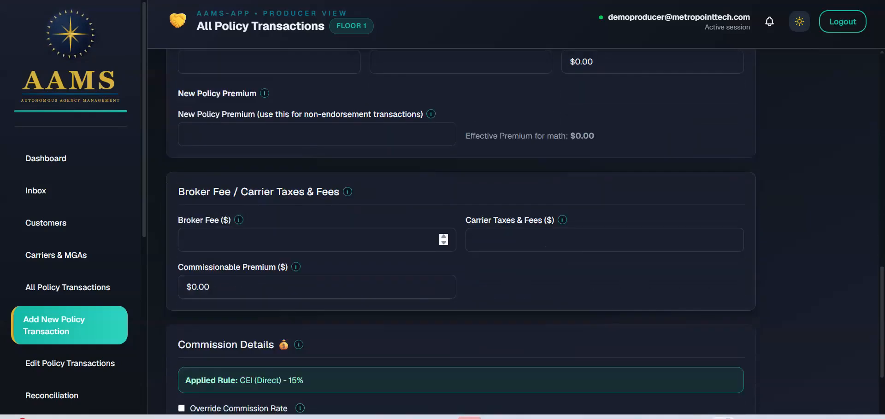
{"action": "scroll", "coordinate": [430, 234], "scroll_direction": "up", "scroll_amount": 2}
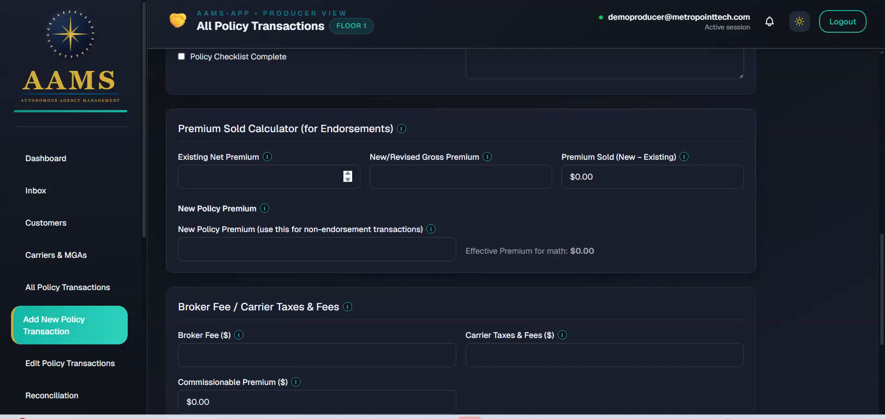
{"action": "left_click", "coordinate": [242, 243]}
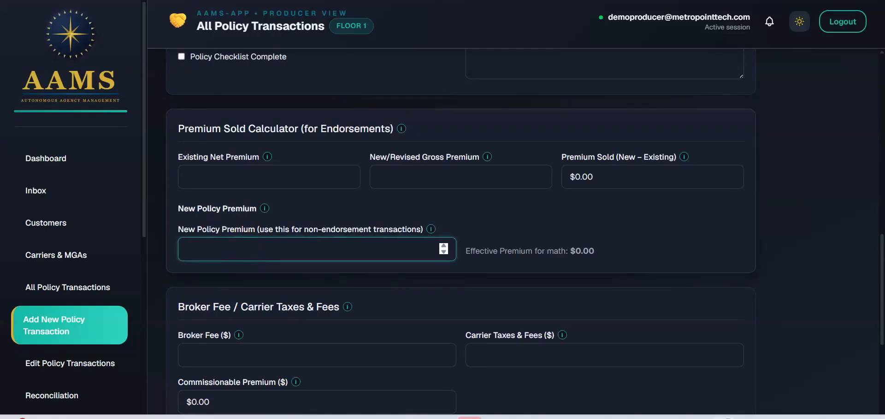
{"action": "type", "text": "717.50"}
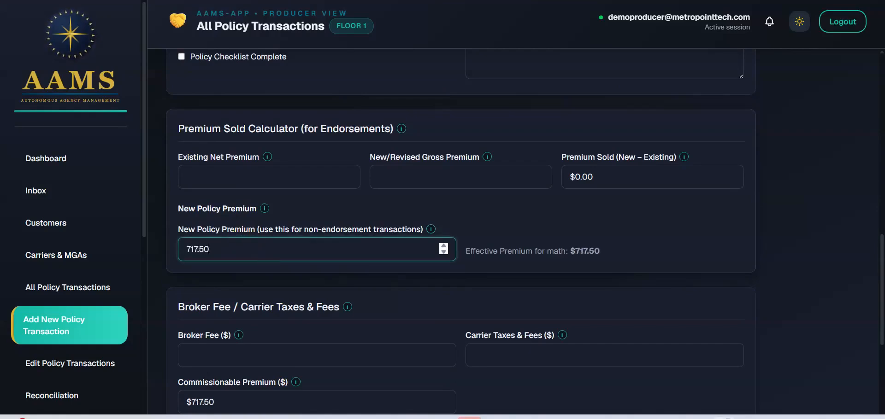
{"action": "key", "text": "Tab"}
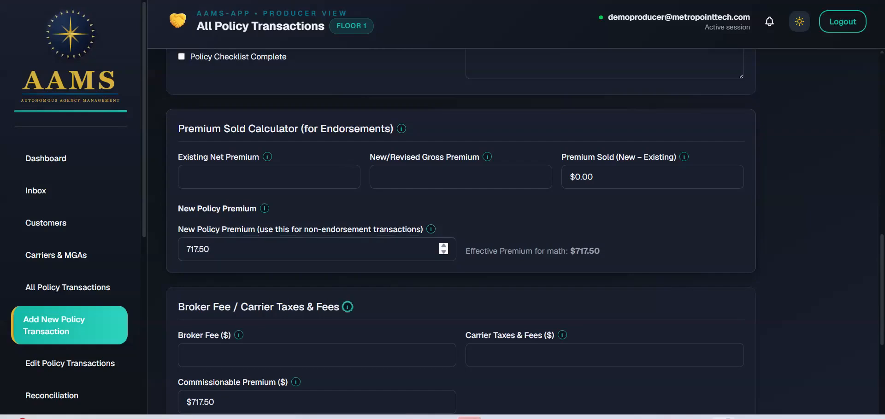
Review the commission details and save the policy transaction.
{"action": "scroll", "coordinate": [408, 289], "scroll_direction": "down", "scroll_amount": 4}
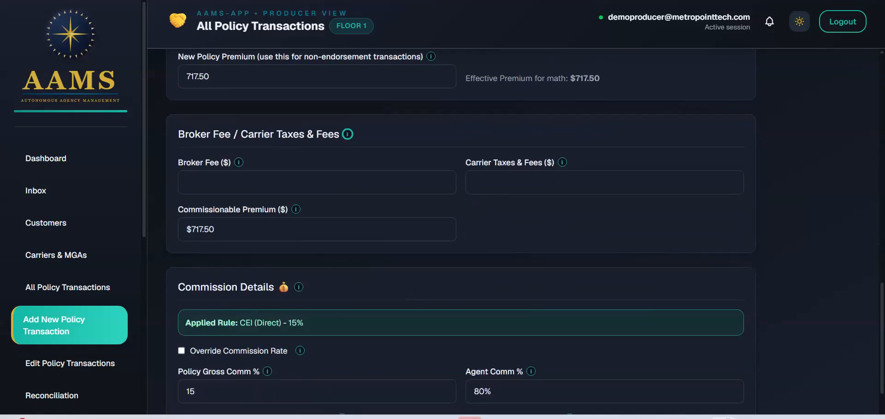
{"action": "scroll", "coordinate": [263, 207], "scroll_direction": "down", "scroll_amount": 3}
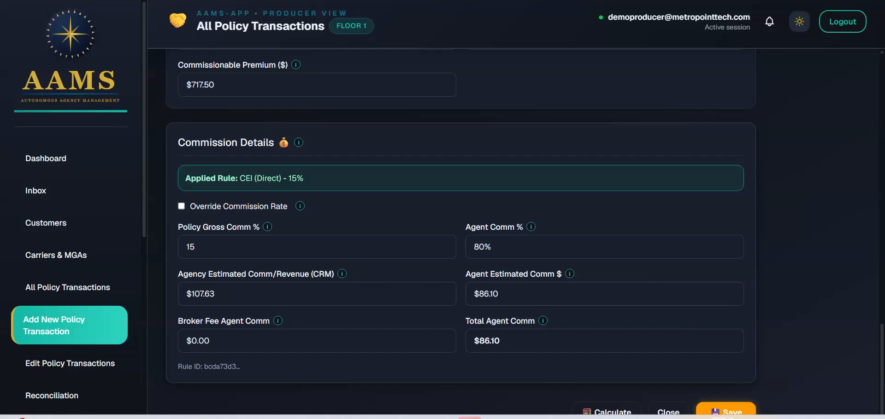
{"action": "left_click", "coordinate": [730, 410]}
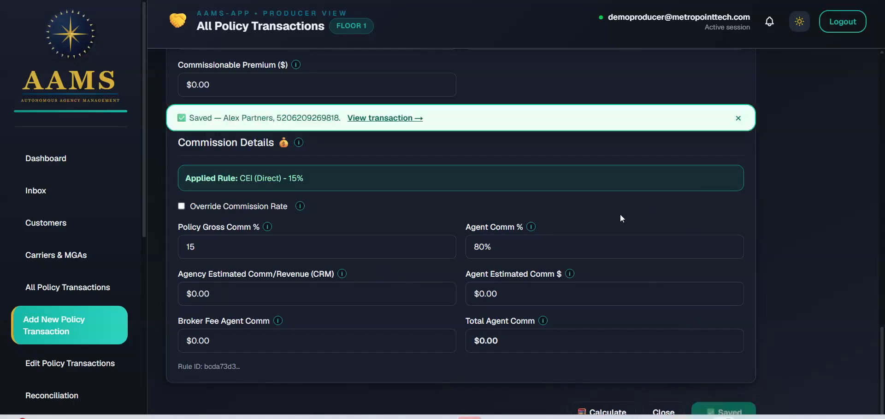
Look over the form after saving and close it to return to the dashboard.
{"action": "scroll", "coordinate": [606, 255], "scroll_direction": "up", "scroll_amount": 5}
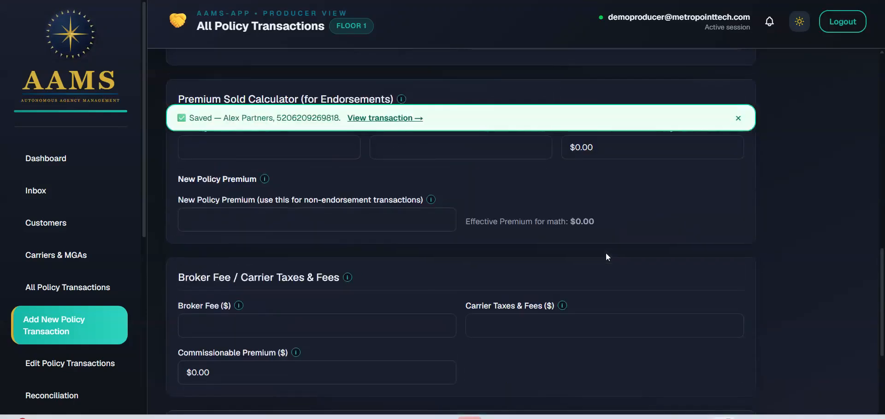
{"action": "scroll", "coordinate": [605, 255], "scroll_direction": "up", "scroll_amount": 5}
{"action": "scroll", "coordinate": [607, 256], "scroll_direction": "up", "scroll_amount": 8}
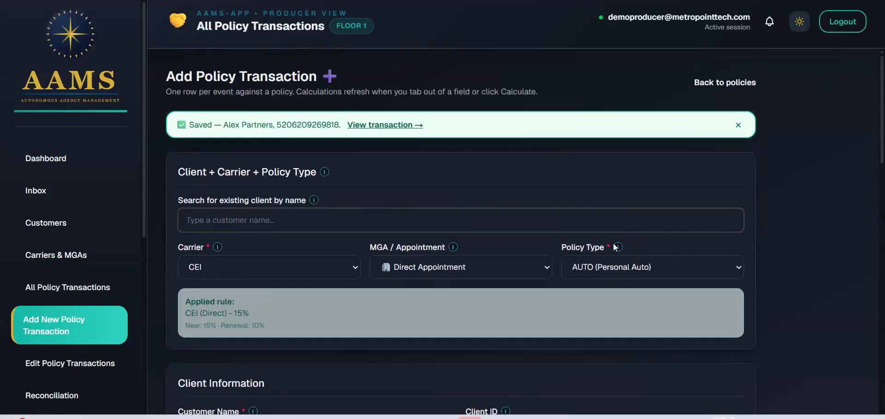
{"action": "scroll", "coordinate": [733, 233], "scroll_direction": "down", "scroll_amount": 5}
{"action": "scroll", "coordinate": [732, 233], "scroll_direction": "down", "scroll_amount": 10}
{"action": "scroll", "coordinate": [759, 296], "scroll_direction": "up", "scroll_amount": 1}
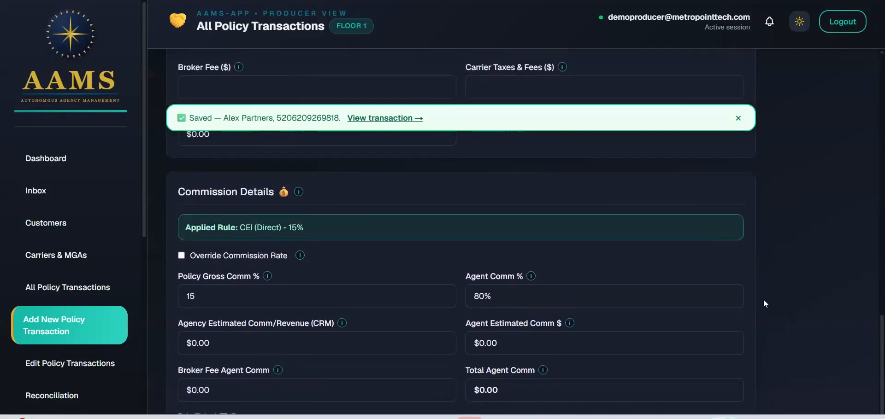
{"action": "scroll", "coordinate": [763, 299], "scroll_direction": "down", "scroll_amount": 1}
{"action": "left_click", "coordinate": [663, 412]}
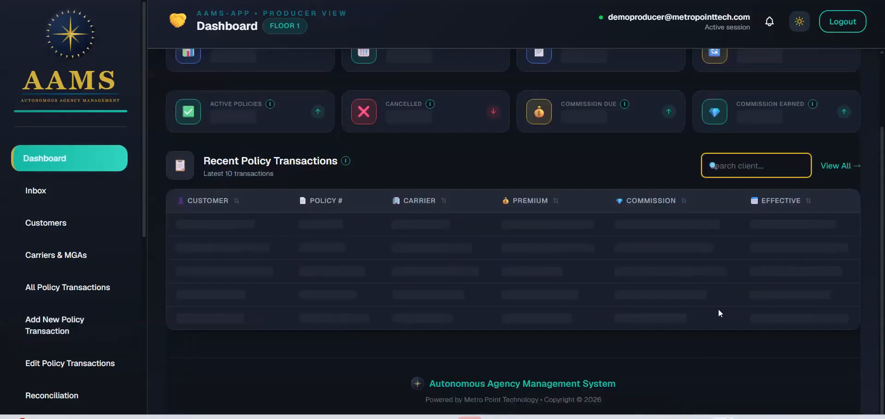